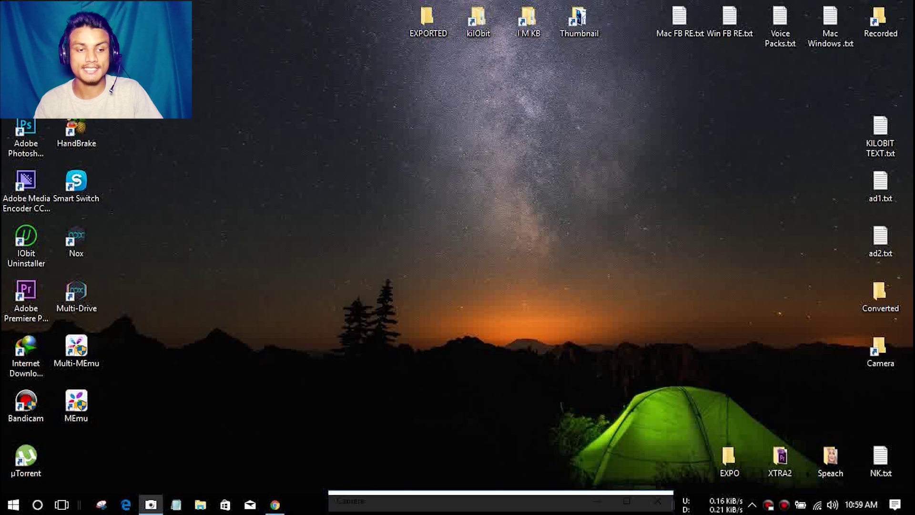
- Search 'About your PC' from Cortana to show Windows 10 Home version 1703, build 15063.250
left_click(37, 505)
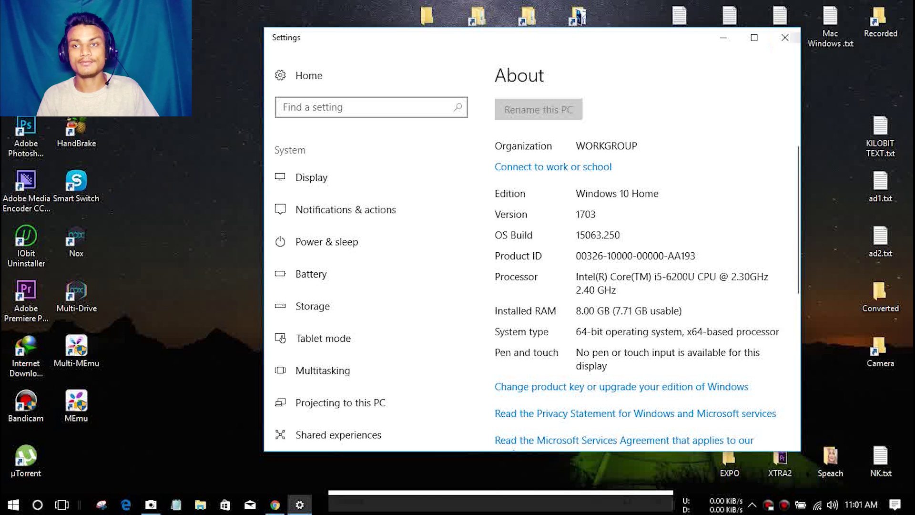
- Close Settings, then start and cancel the Update Assistant download on the Download Windows 10 page
left_click(784, 38)
left_click(275, 504)
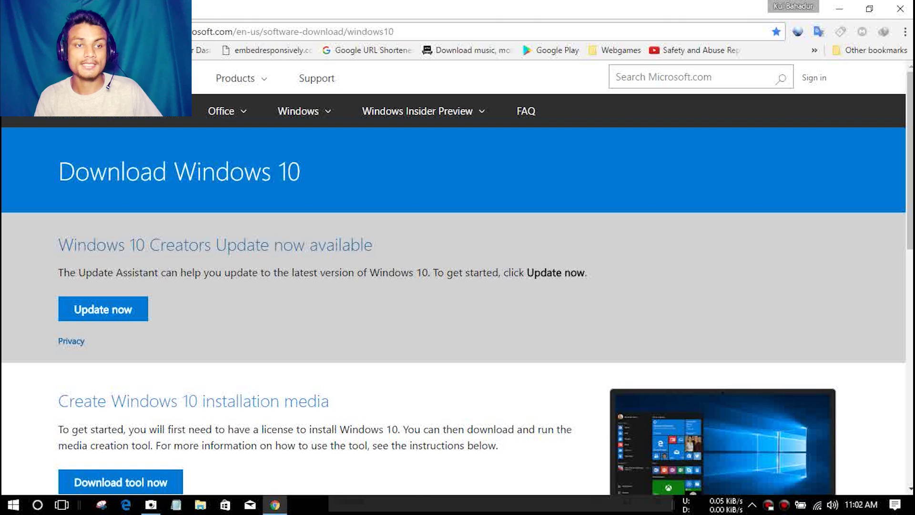
scroll(458, 276, "down", 1)
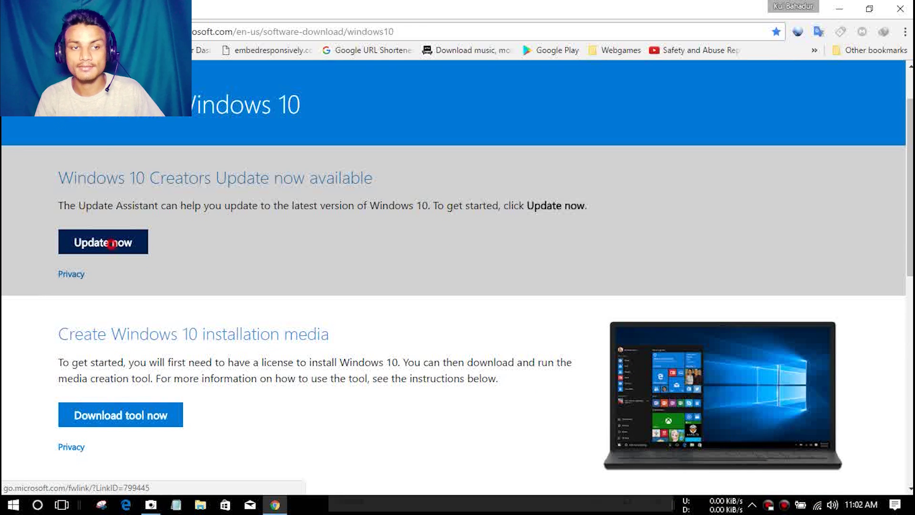
left_click(111, 244)
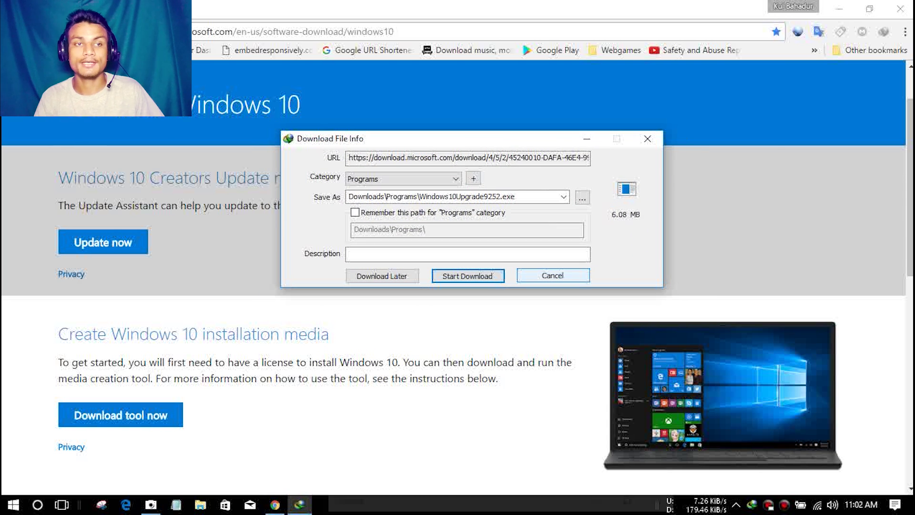
left_click(553, 275)
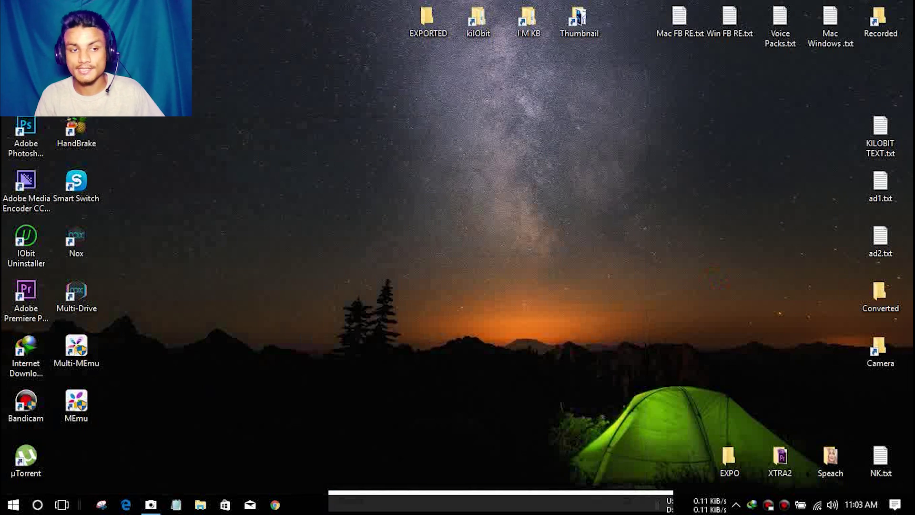
- Launch Settings from the Start menu and go to Update & security's Windows Update page
key("super")
left_click(18, 445)
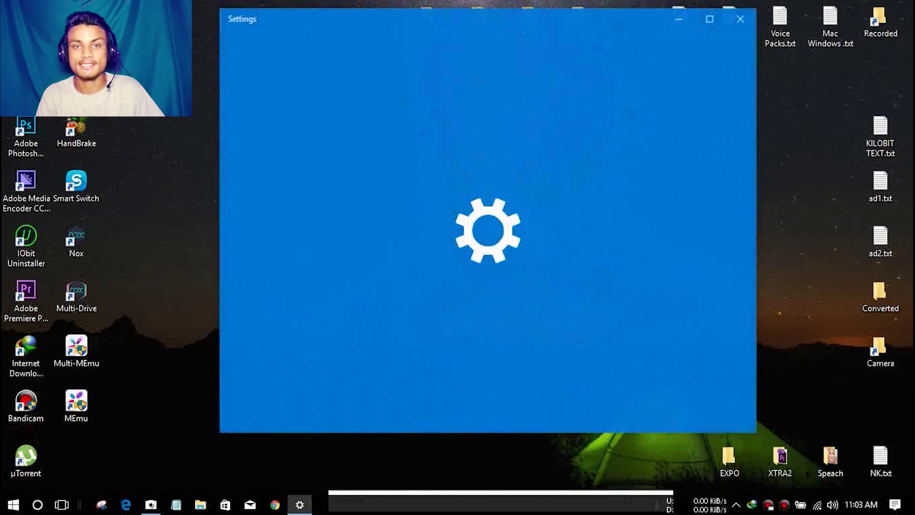
left_click_drag(579, 28, 555, 28)
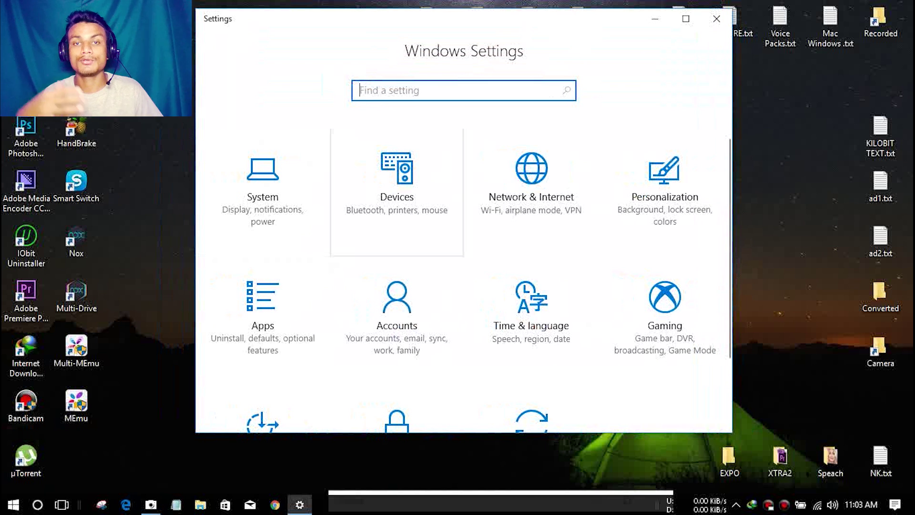
scroll(665, 234, "down", 2)
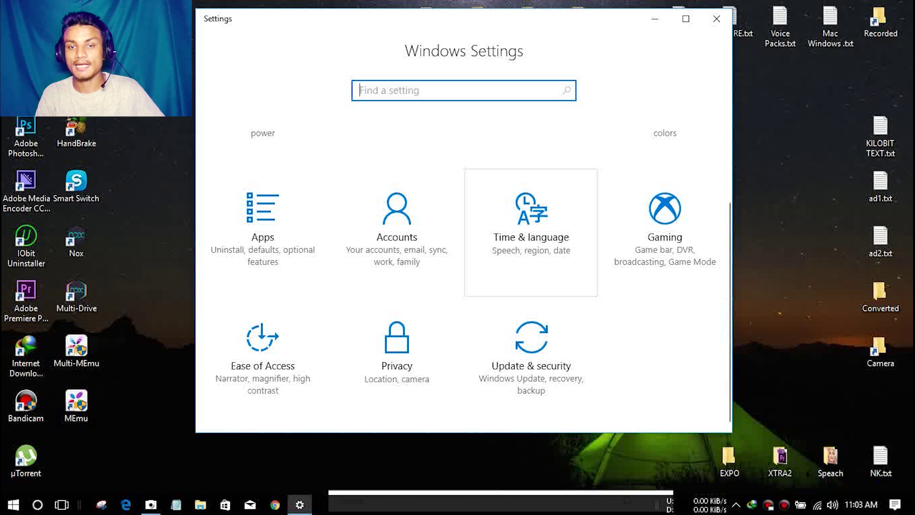
scroll(531, 367, "up", 3)
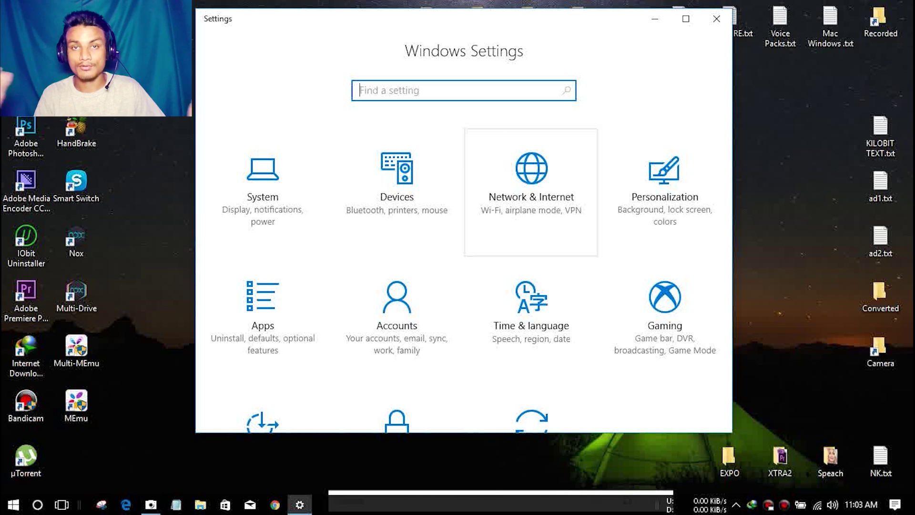
scroll(530, 229, "down", 3)
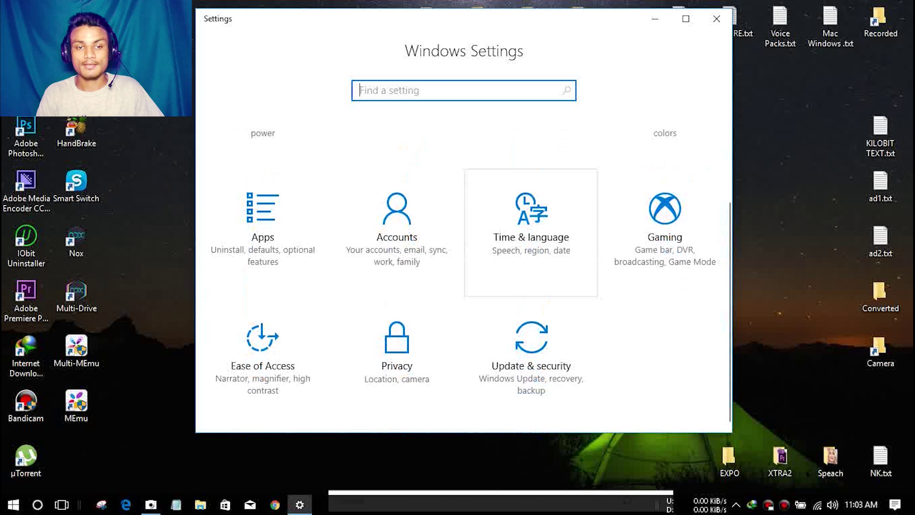
left_click(531, 352)
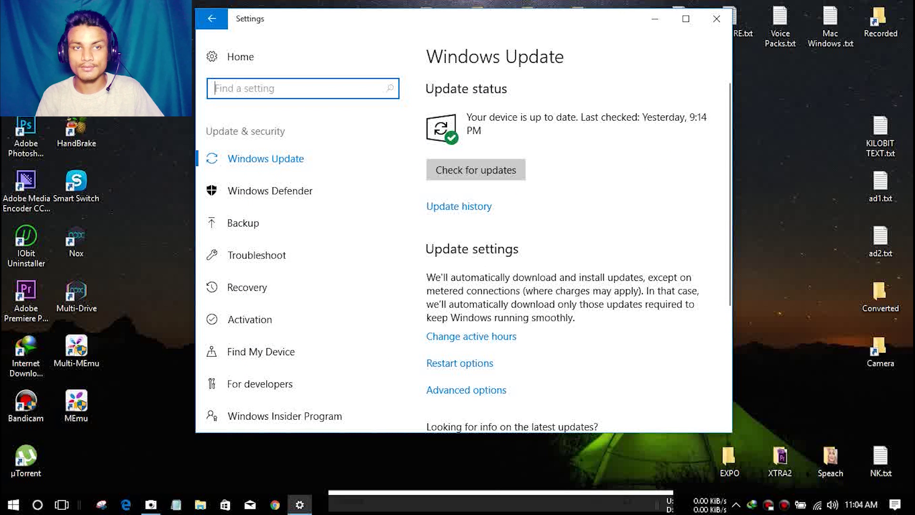
- Open Windows Defender Security Center from Settings, review its protection status, then close it
left_click(310, 196)
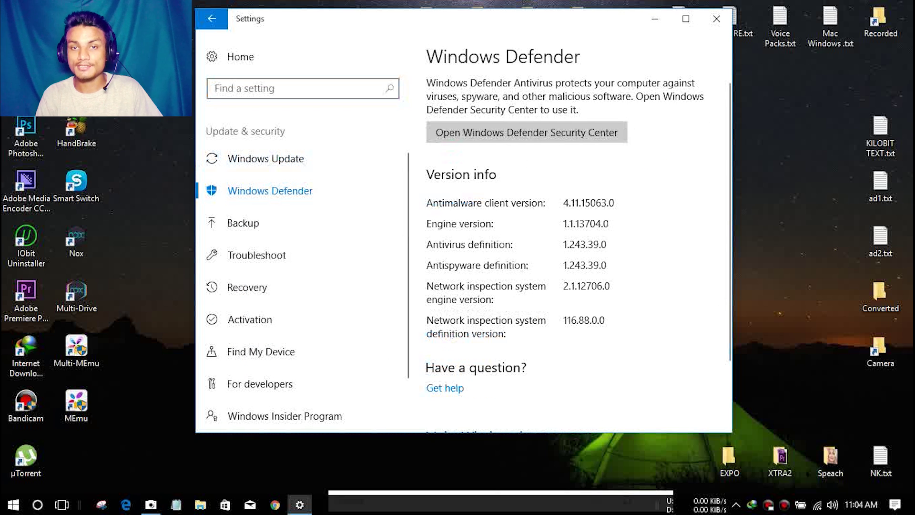
left_click(581, 130)
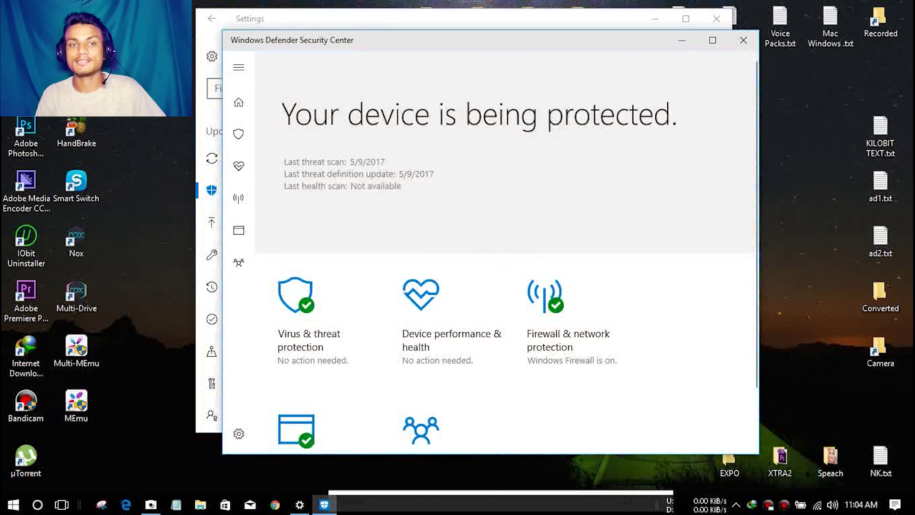
left_click_drag(582, 27, 618, 41)
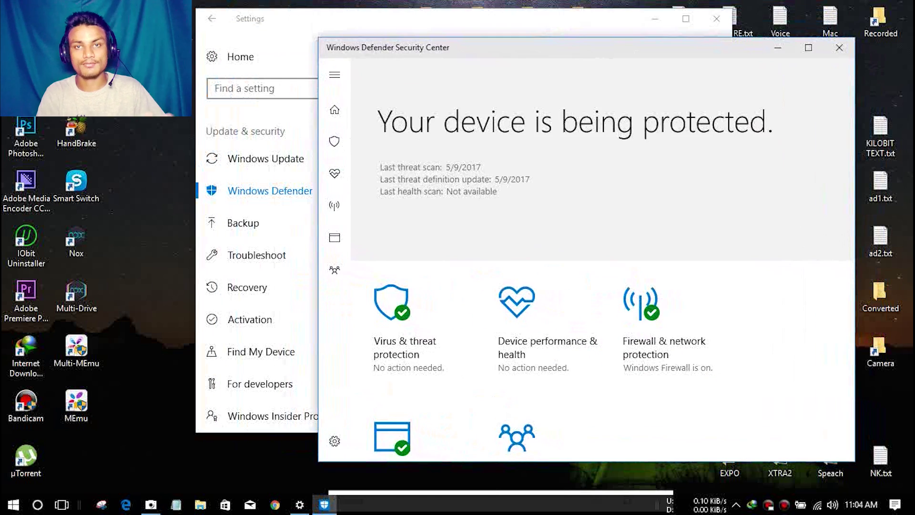
left_click_drag(532, 48, 548, 28)
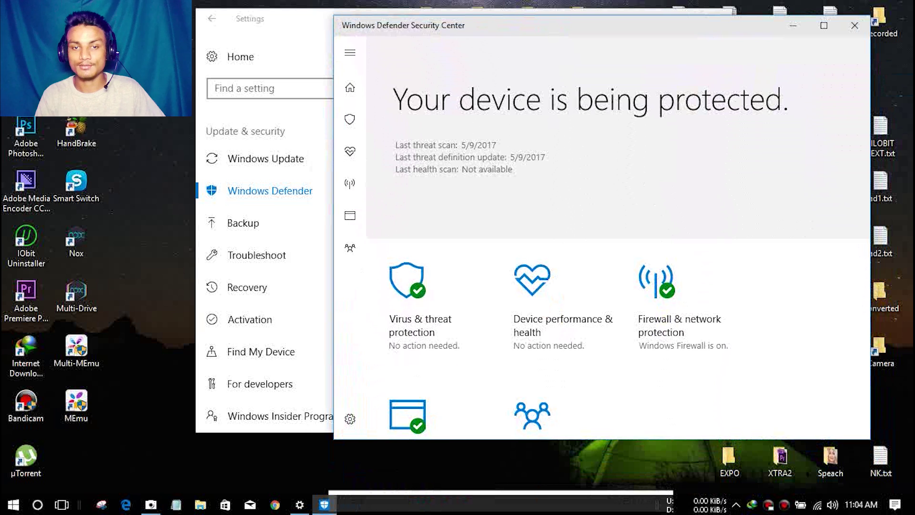
scroll(563, 238, "down", 2)
scroll(562, 238, "up", 2)
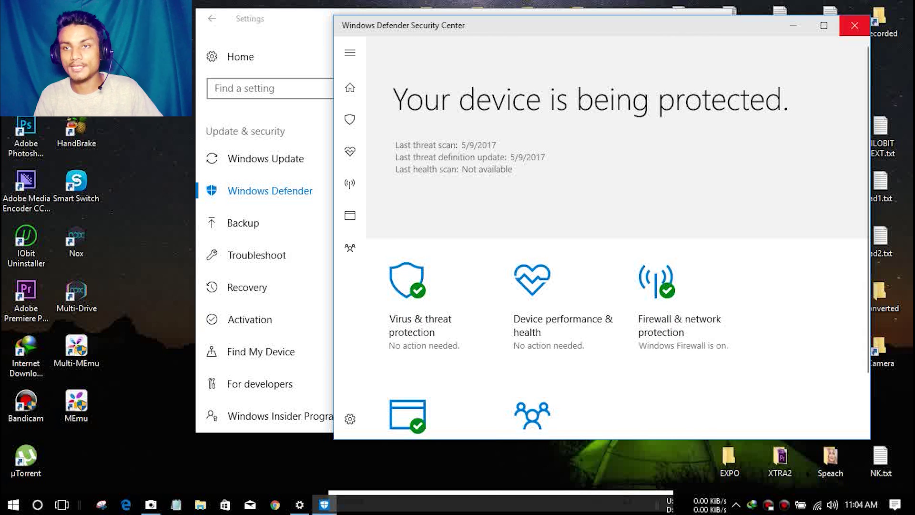
left_click(855, 25)
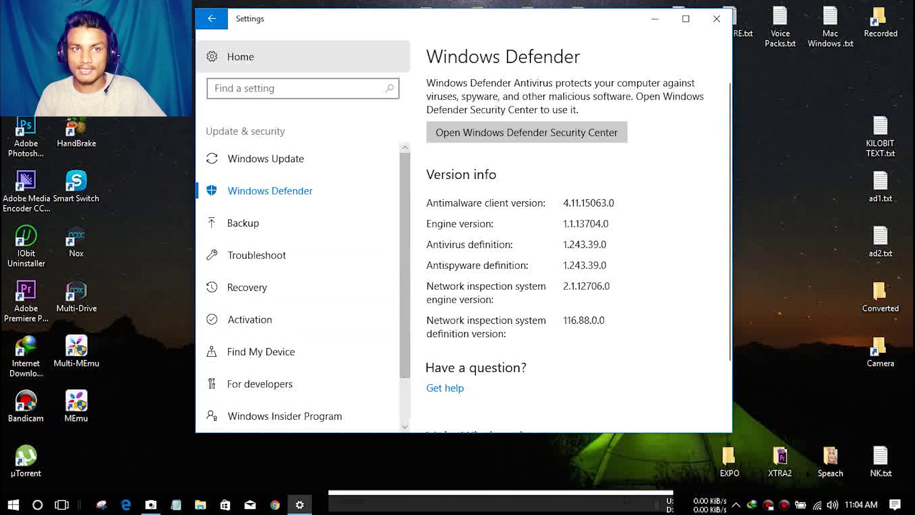
left_click(211, 19)
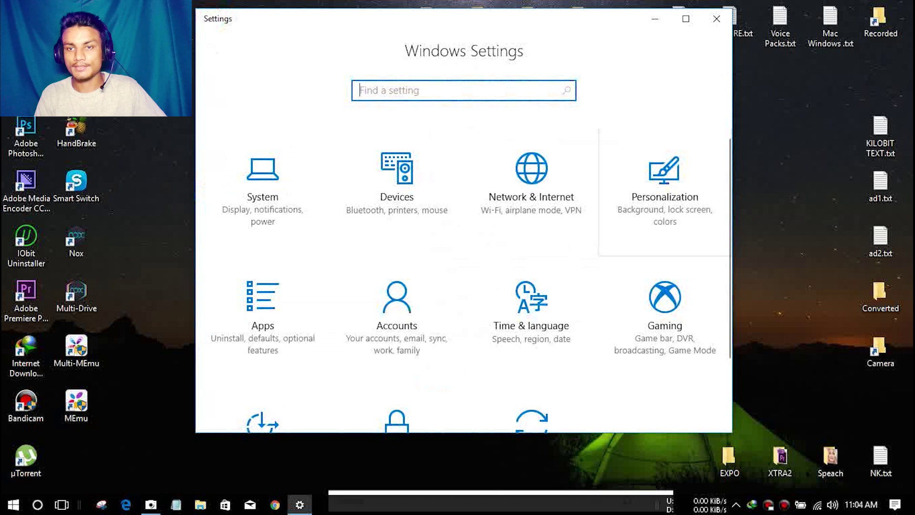
- Go to Personalization > Themes and follow 'Get more themes in the Store'
left_click(664, 195)
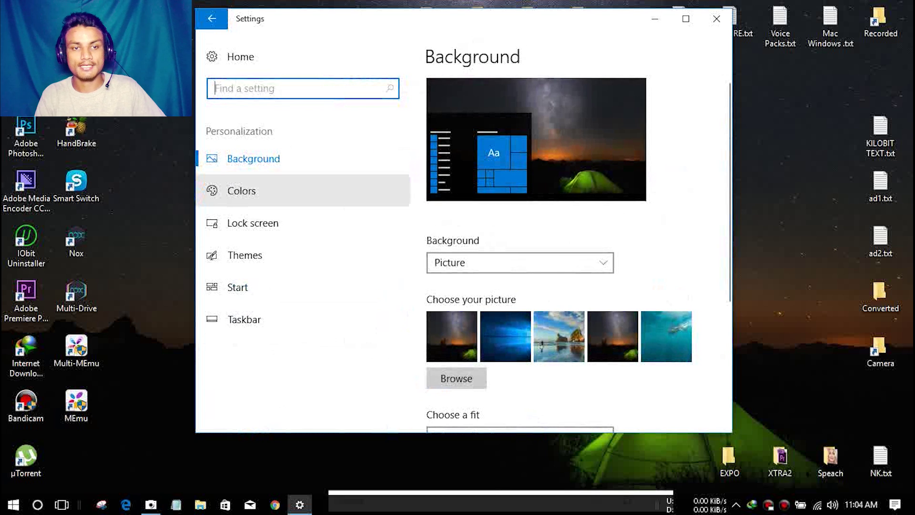
left_click(286, 255)
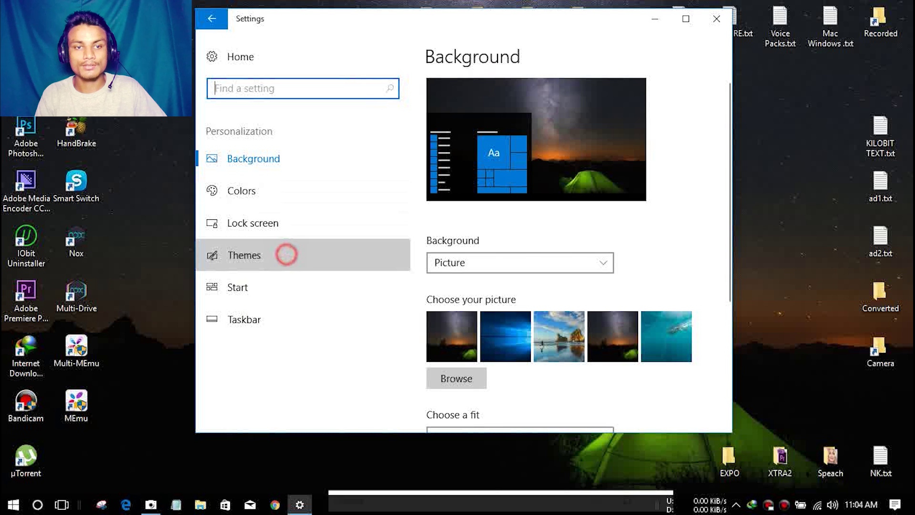
scroll(536, 238, "down", 3)
scroll(536, 239, "up", 2)
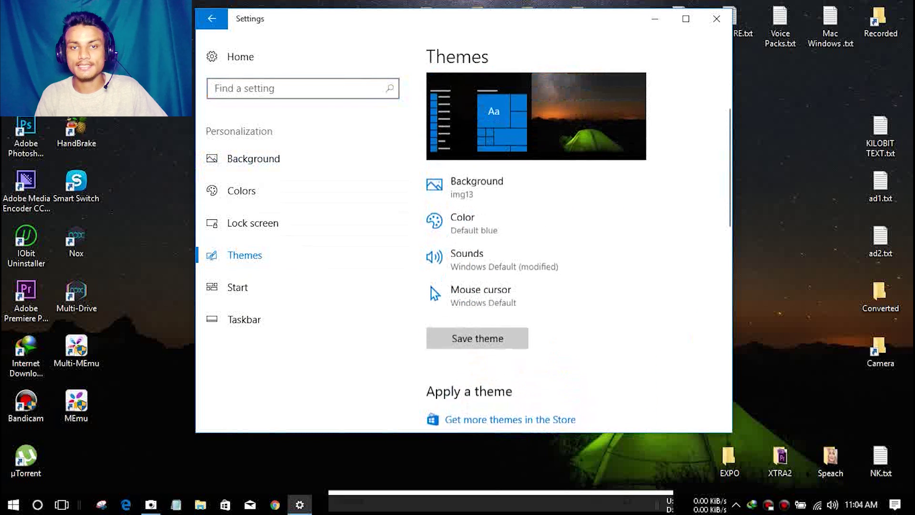
scroll(477, 205, "up", 1)
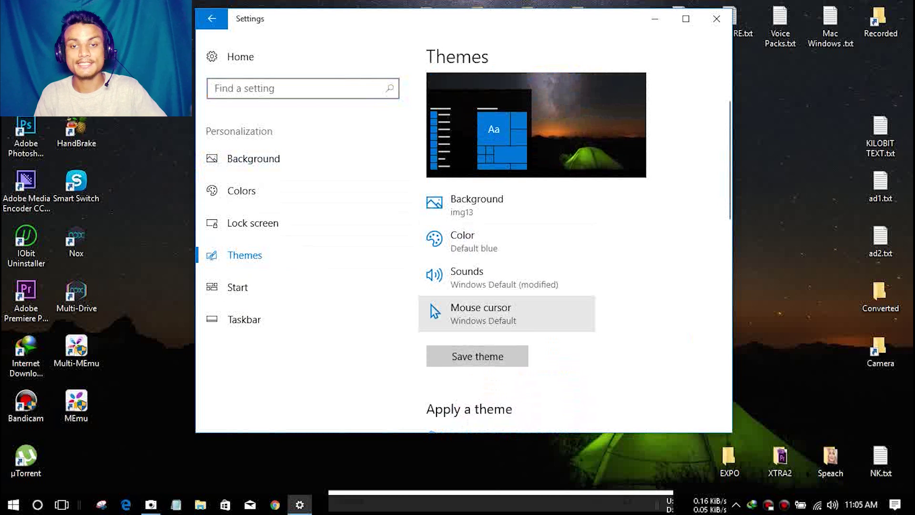
scroll(506, 313, "down", 5)
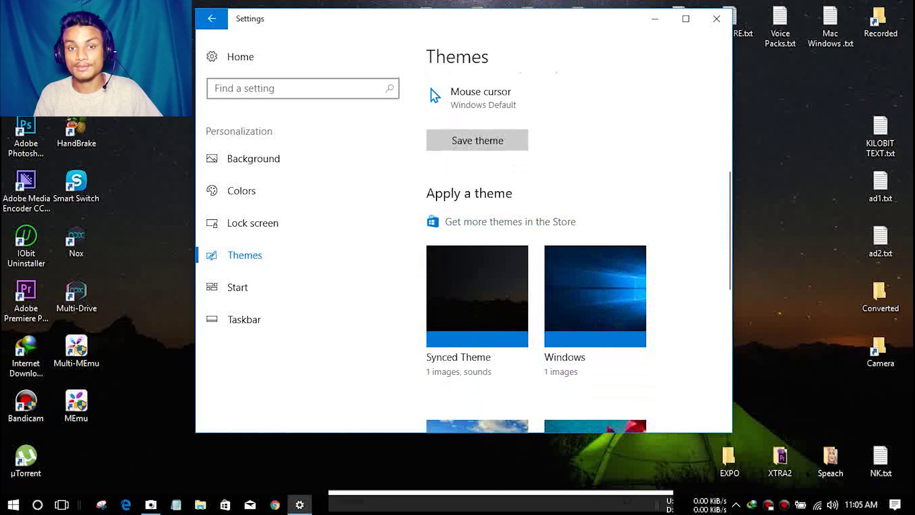
left_click(485, 222)
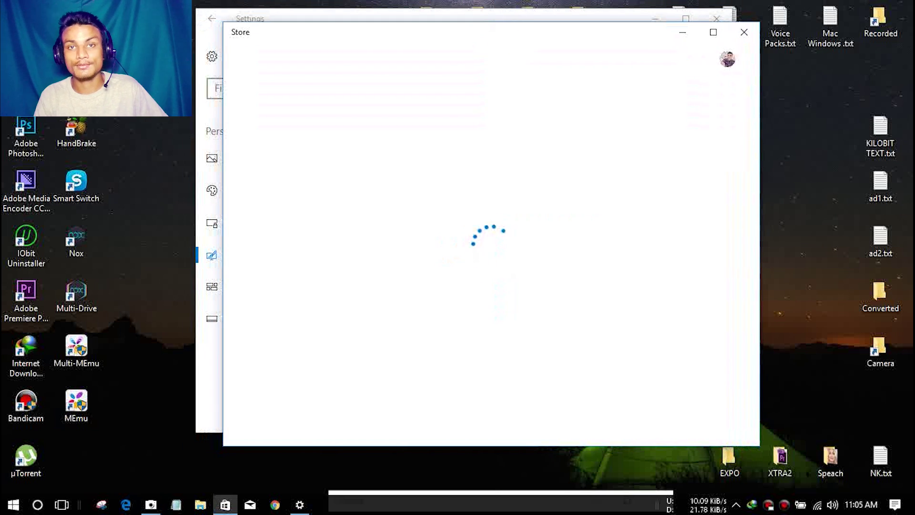
- Browse the Store's free themes, close the Store, and return to the Settings home
scroll(479, 372, "down", 5)
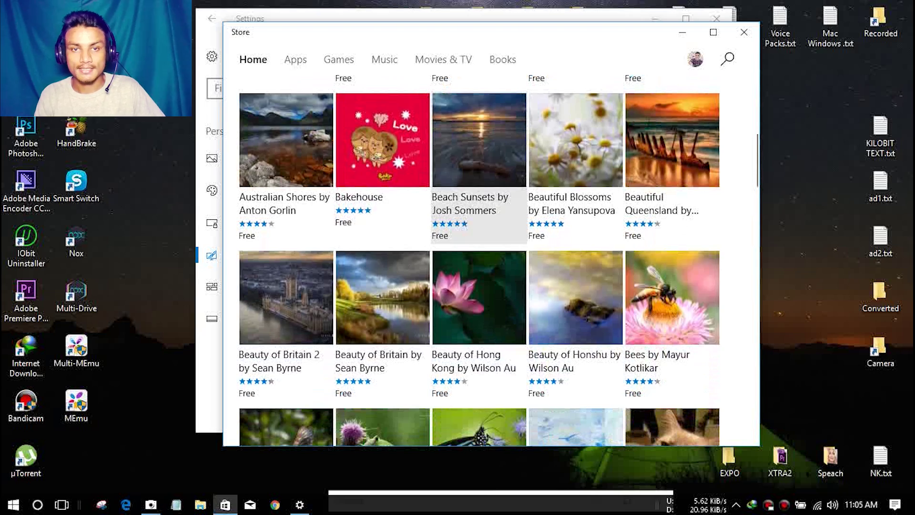
scroll(479, 157, "down", 2)
scroll(479, 214, "down", 15)
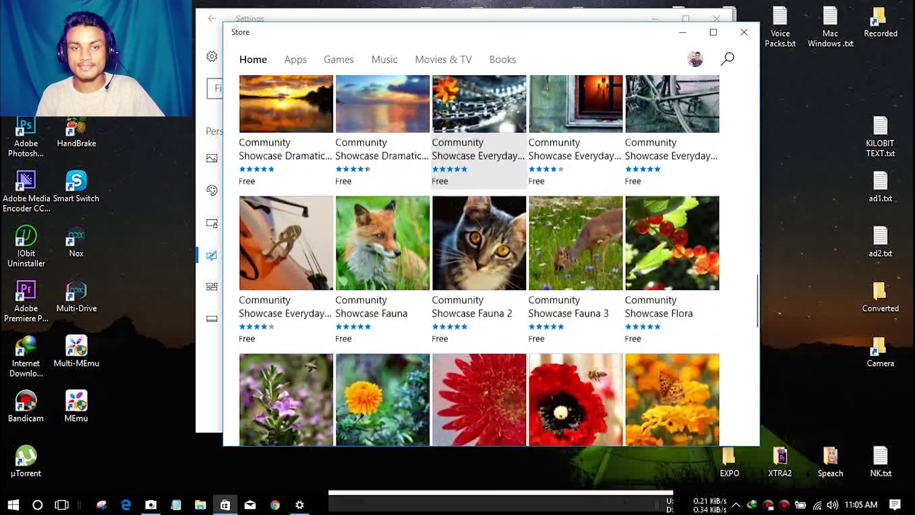
scroll(478, 214, "down", 15)
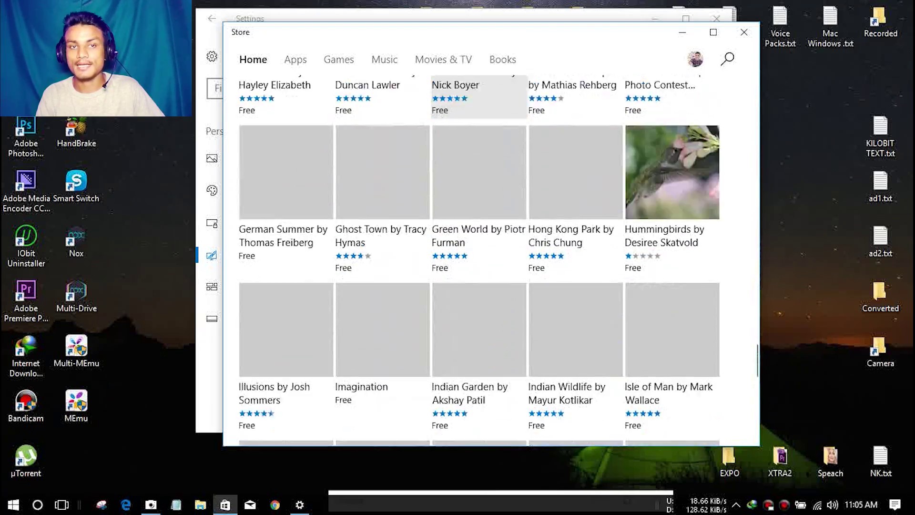
scroll(478, 214, "up", 20)
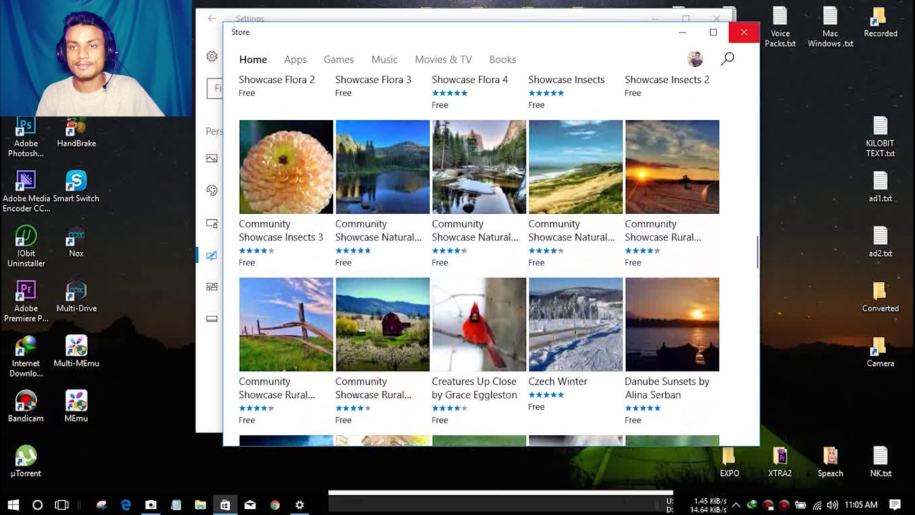
left_click(744, 32)
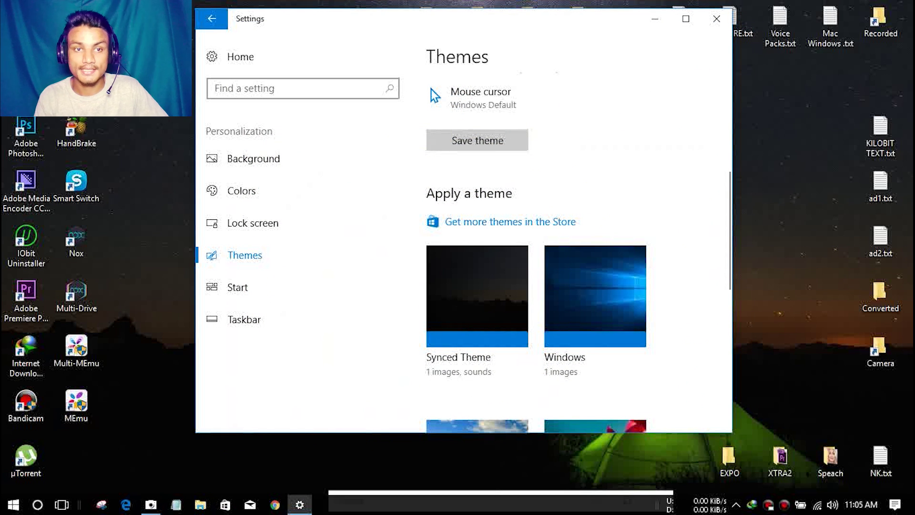
left_click(228, 57)
- In Apps & features, restrict installing apps to 'Allow apps from the Store only'
left_click(259, 260)
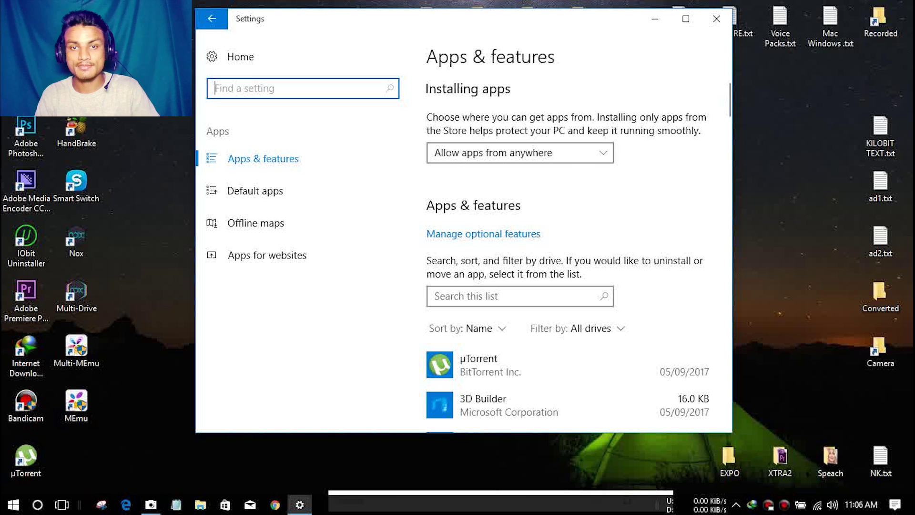
left_click(498, 152)
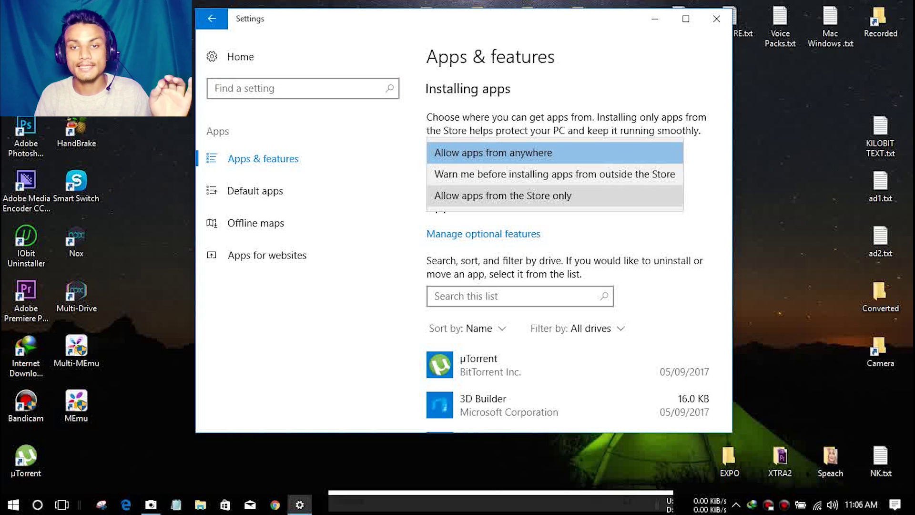
left_click(586, 195)
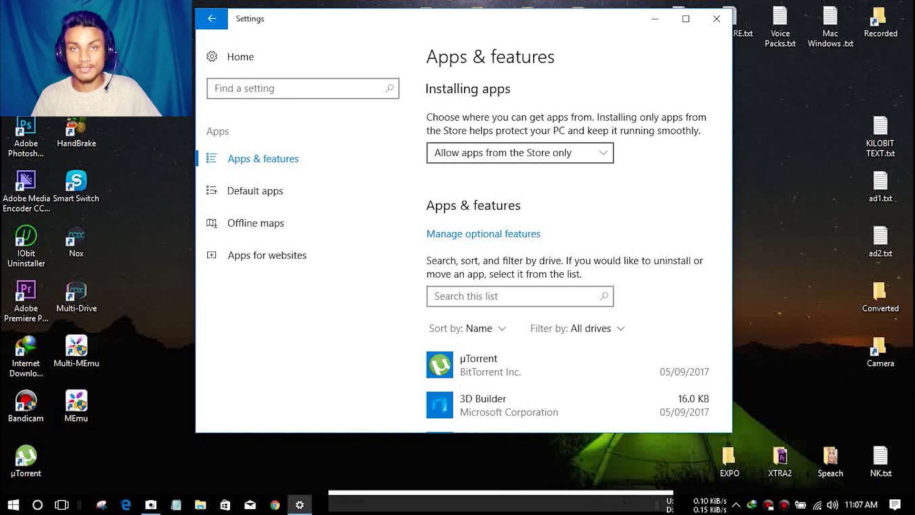
- Restore 'Allow apps from anywhere' for app installs and return to the Settings home
left_click(596, 152)
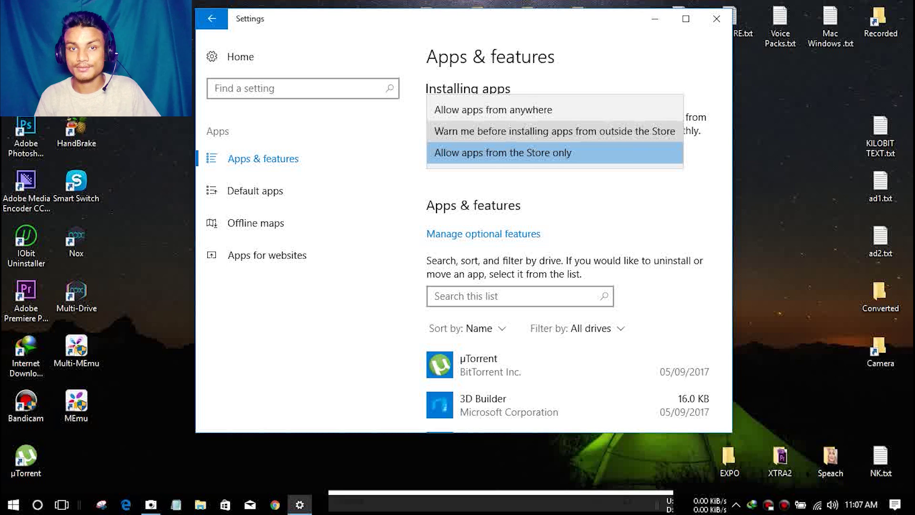
left_click(493, 109)
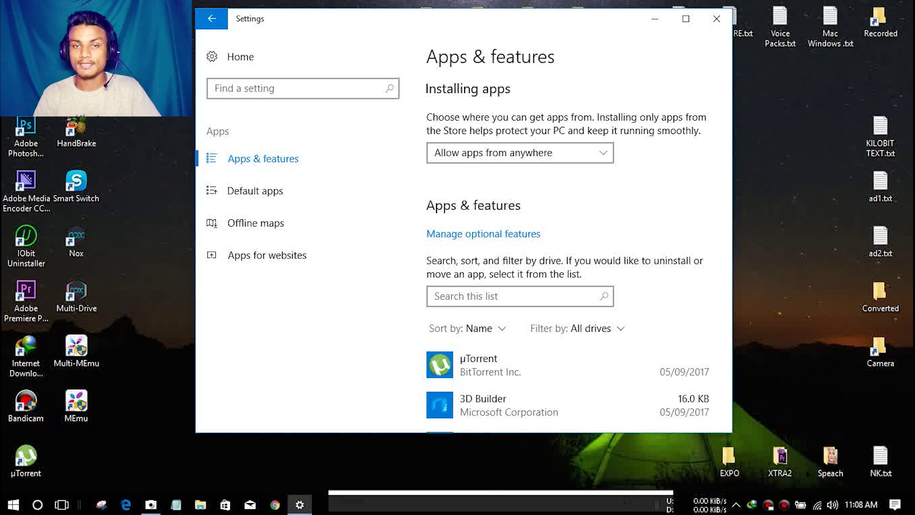
left_click(571, 150)
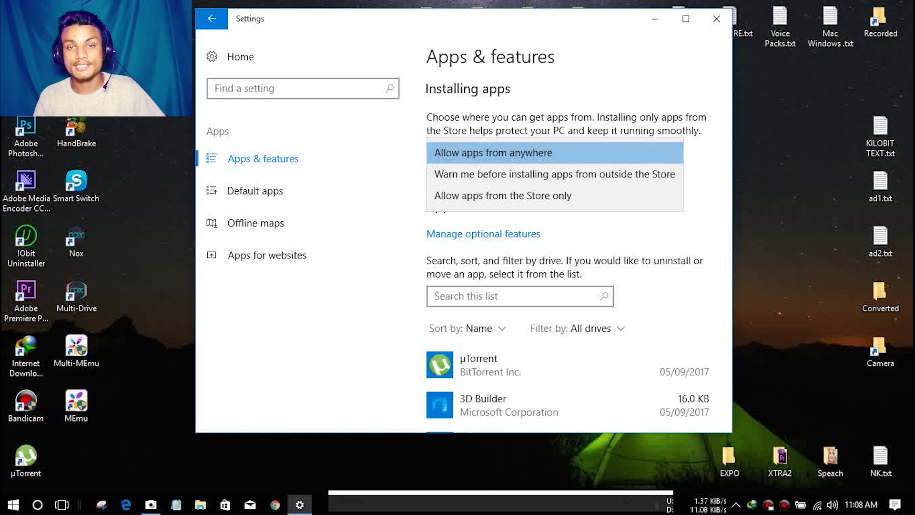
left_click(566, 91)
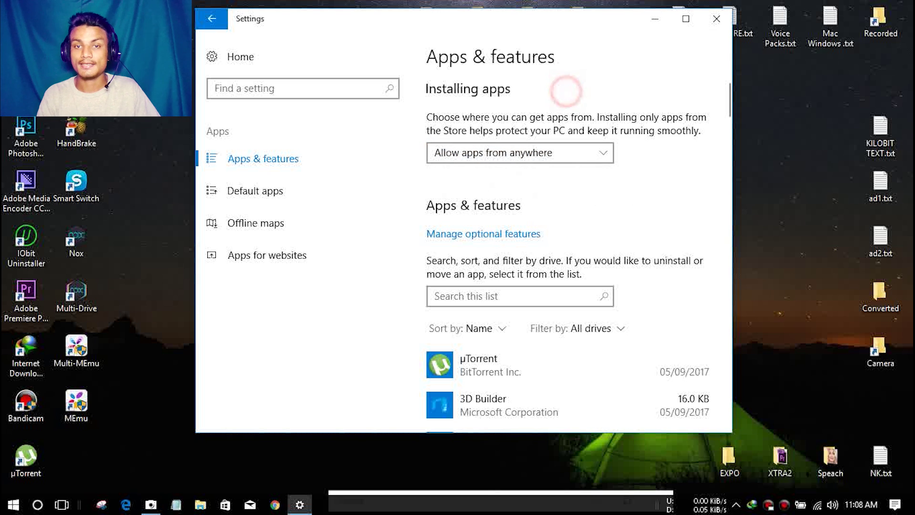
left_click(241, 56)
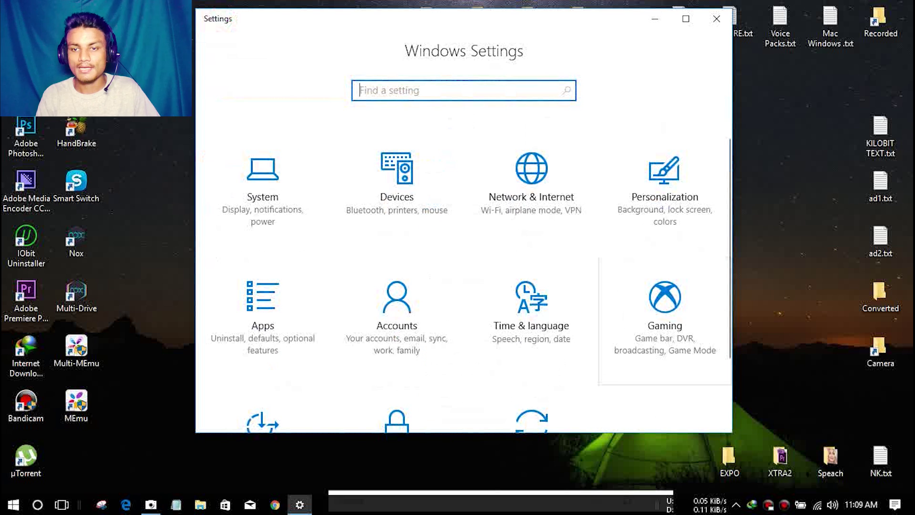
- Open Gaming settings and view the Game bar, Broadcasting and Game Mode pages
left_click(665, 319)
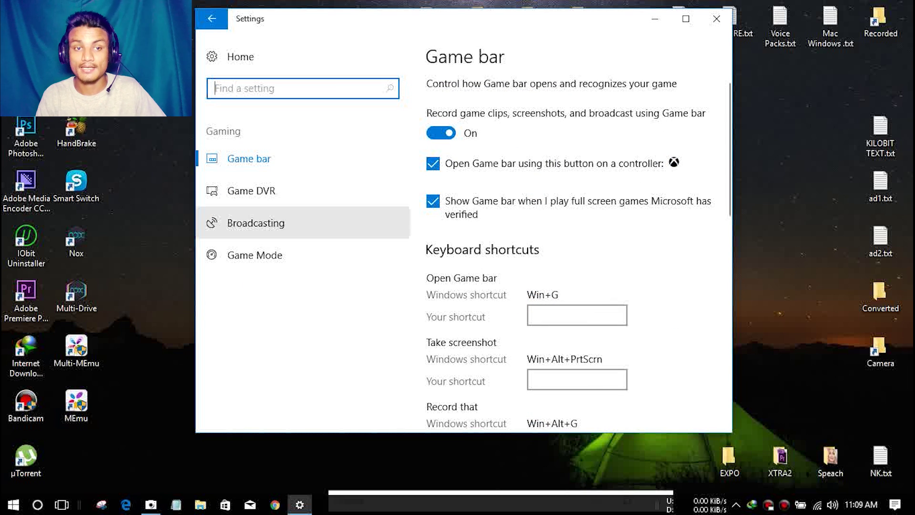
left_click(276, 224)
left_click(265, 249)
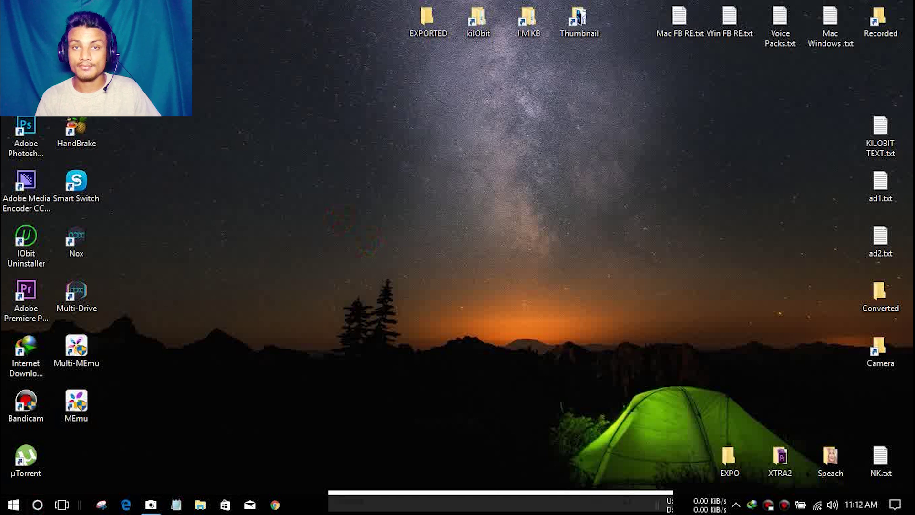
- Ask Cortana by voice to 'turn off Bluetooth', then dismiss the confirmation panel
left_click(37, 504)
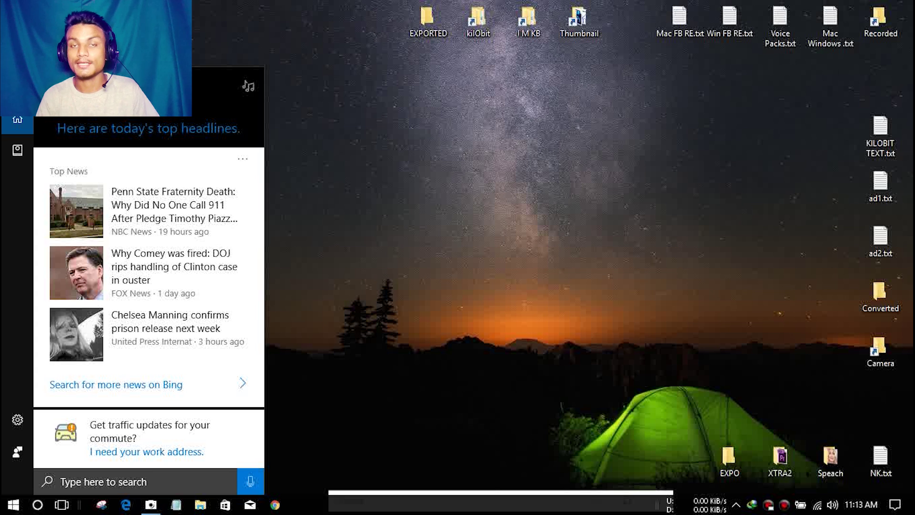
left_click(60, 481)
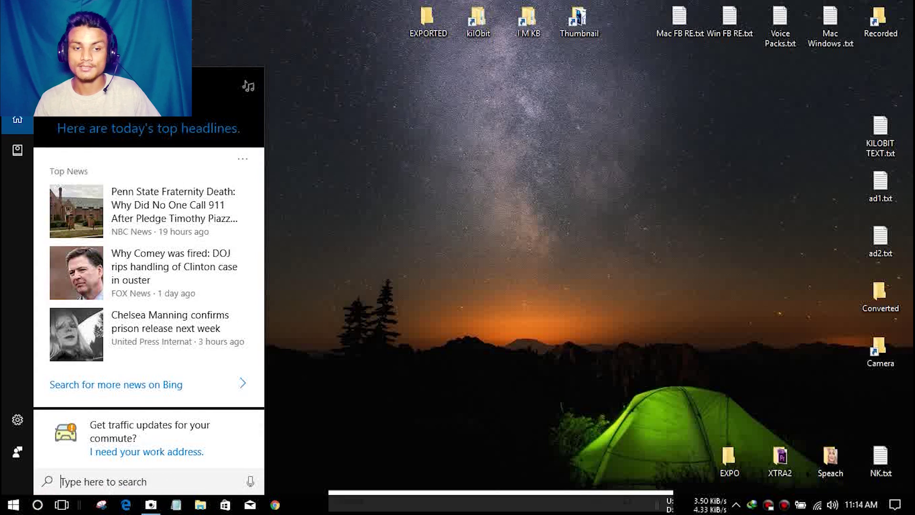
left_click(250, 481)
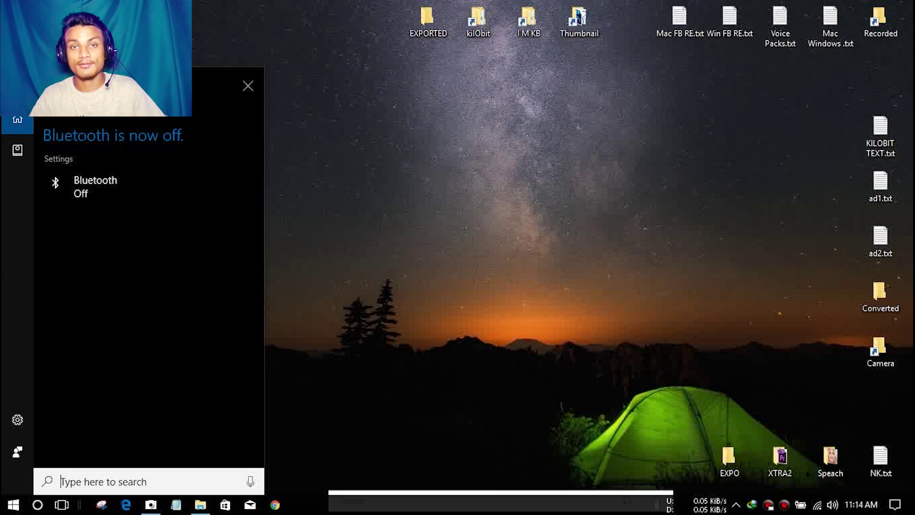
left_click(248, 86)
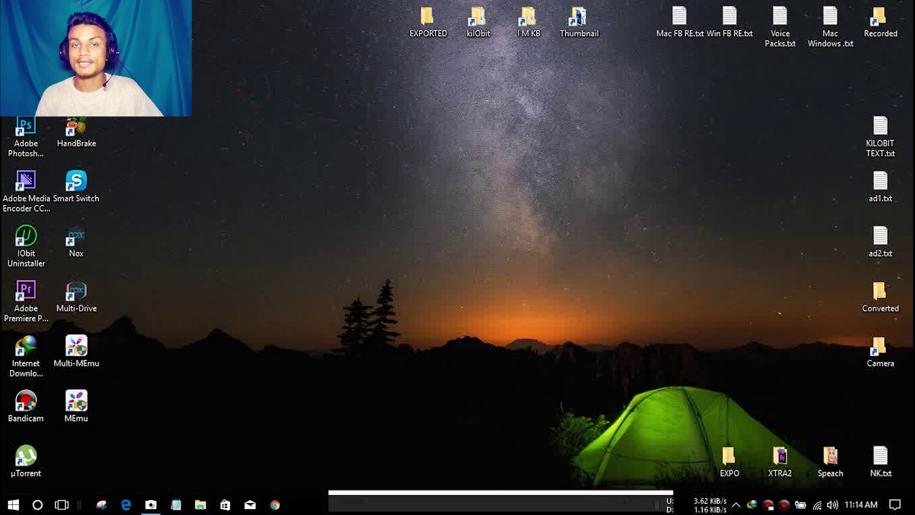